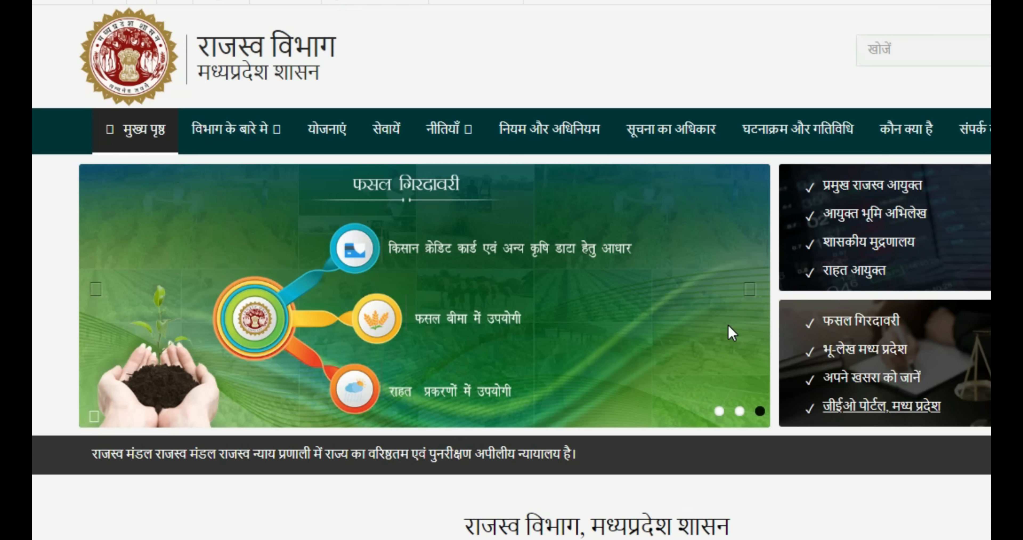
Switch the banner to the RCMS slide and go to the प्रकरण की स्थिति case search page.
{"action": "left_click", "coordinate": [719, 408]}
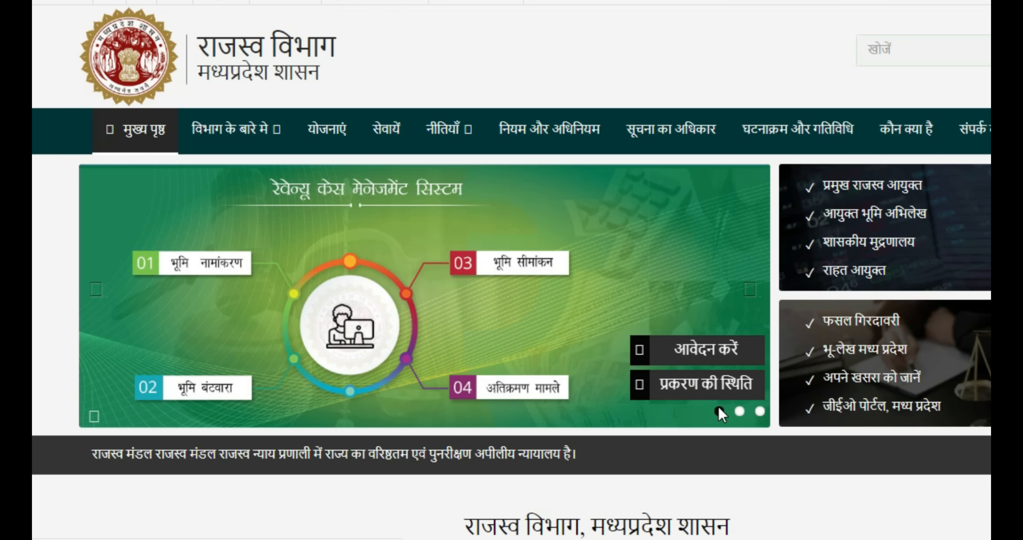
{"action": "left_click", "coordinate": [685, 389]}
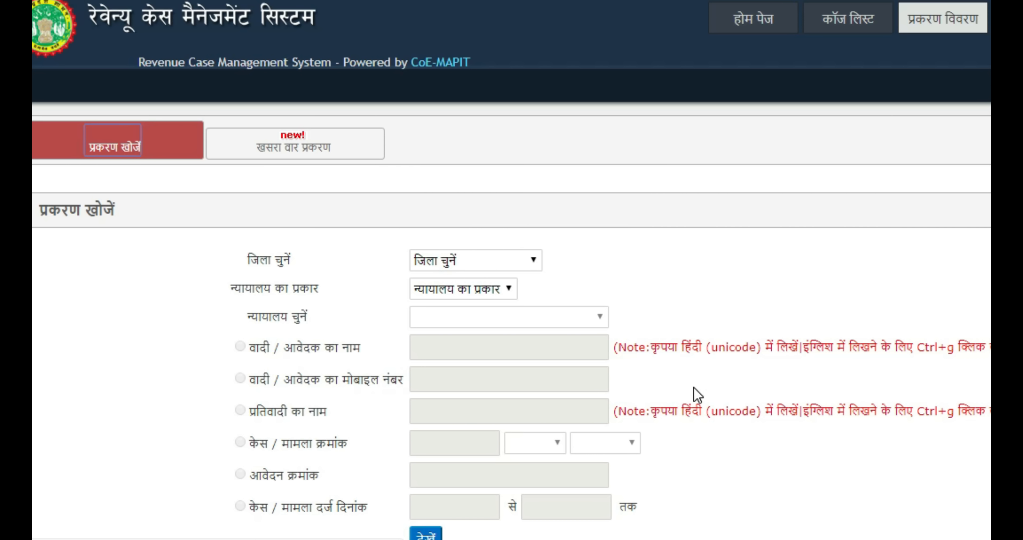
Select district Gwalior, court type तहसील, and court न्यायालय नायब तहसीलदार लश्कर from the dropdowns.
{"action": "left_click", "coordinate": [532, 261]}
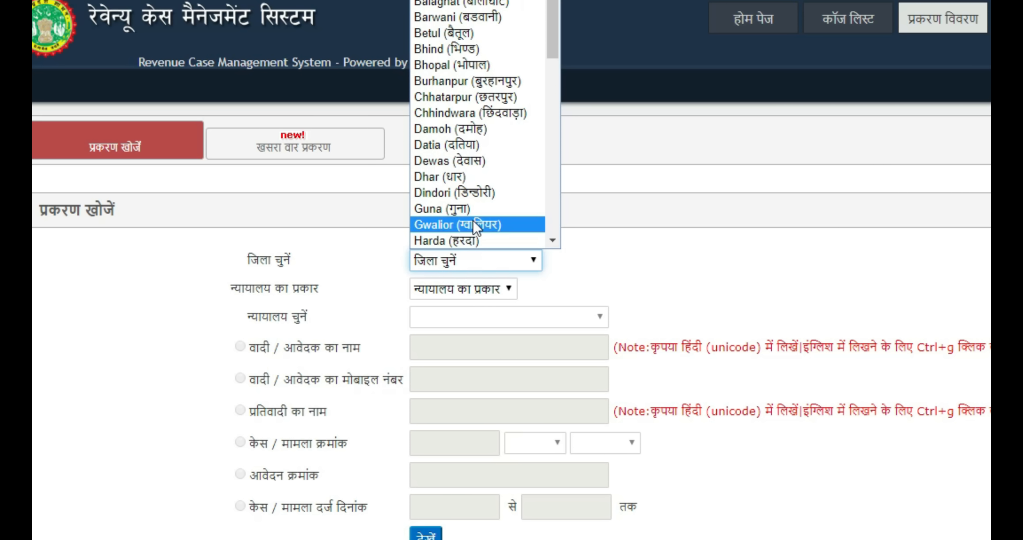
{"action": "left_click", "coordinate": [475, 224]}
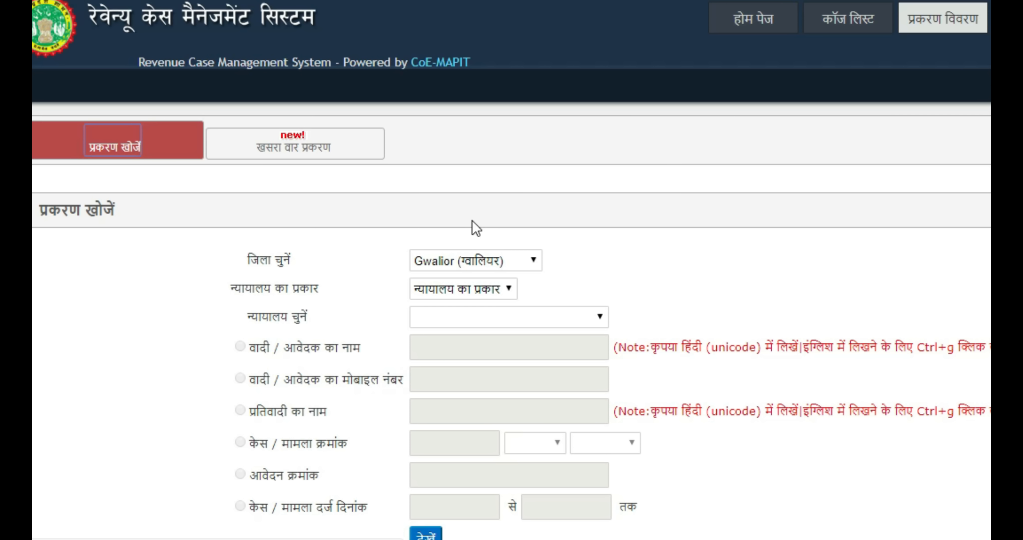
{"action": "left_click", "coordinate": [464, 289]}
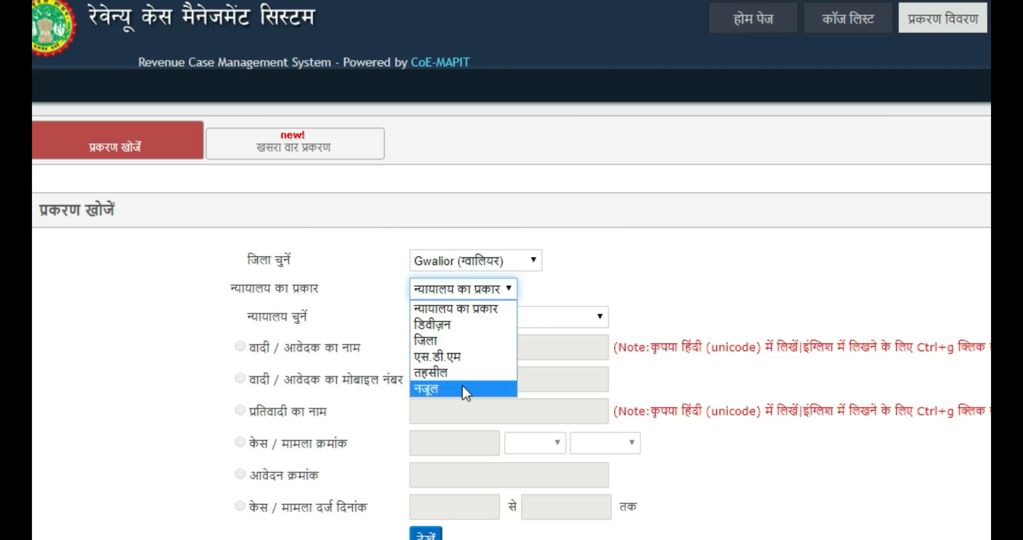
{"action": "left_click", "coordinate": [457, 366]}
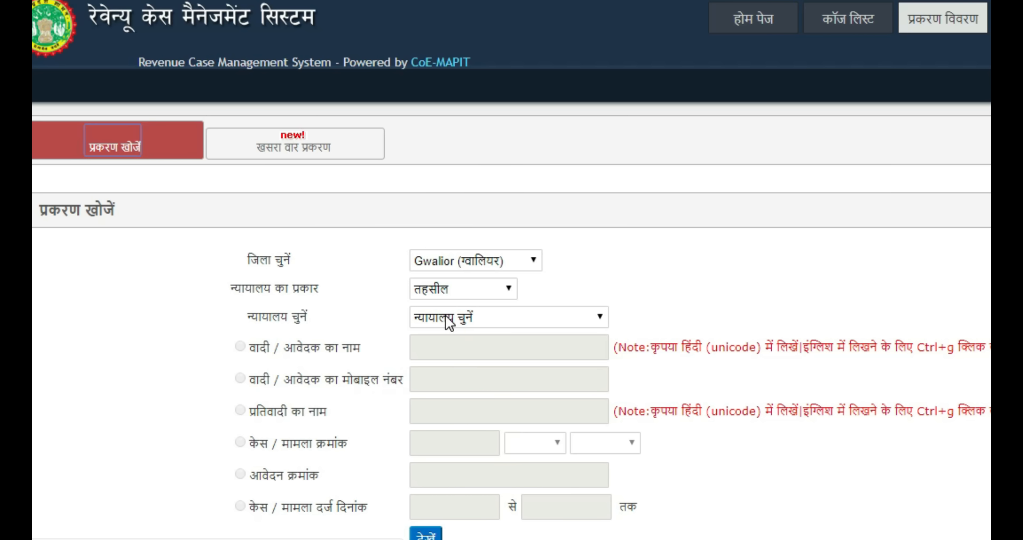
{"action": "left_click", "coordinate": [447, 322]}
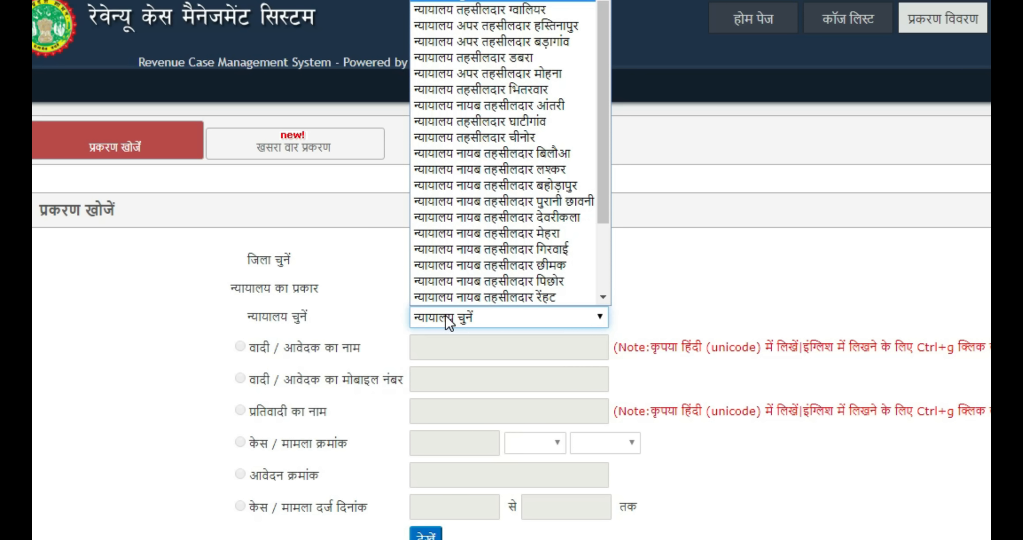
{"action": "key", "text": "Down"}
{"action": "key", "text": "Down"}
{"action": "key", "text": "Down"}
{"action": "key", "text": "Down"}
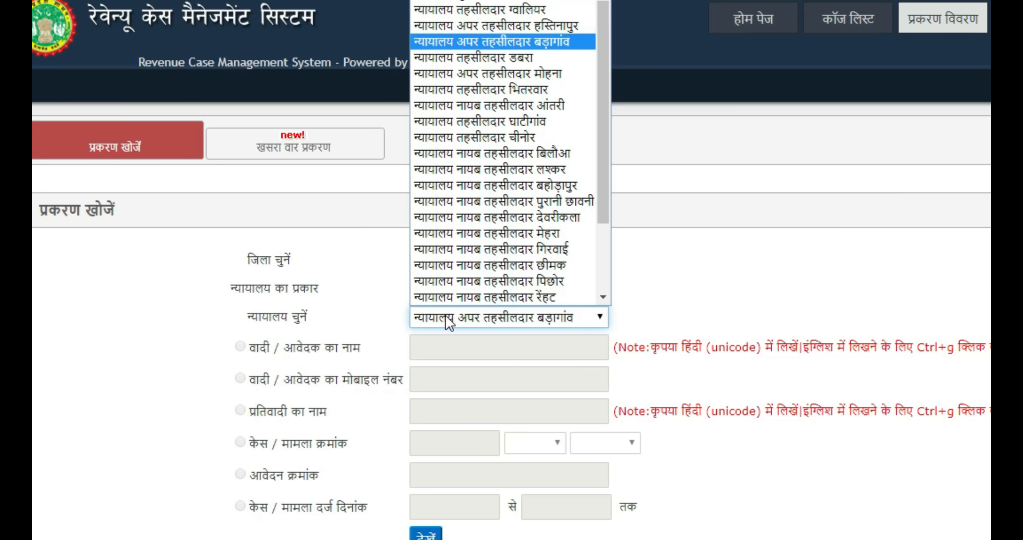
{"action": "key", "text": "Down"}
{"action": "key", "text": "Down"}
{"action": "key", "text": "Down"}
{"action": "key", "text": "Down"}
{"action": "key", "text": "Down"}
{"action": "key", "text": "Down"}
{"action": "key", "text": "Down"}
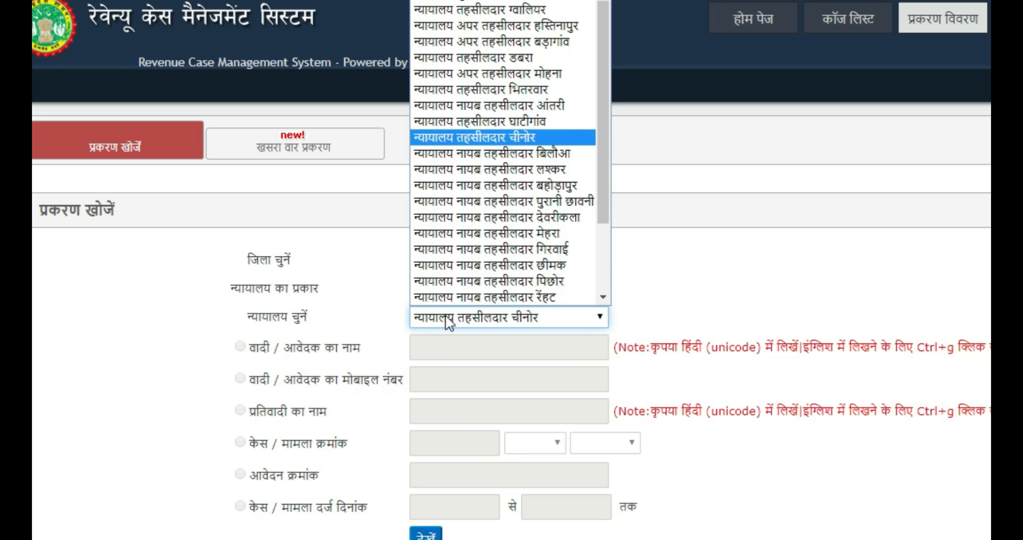
{"action": "key", "text": "Return"}
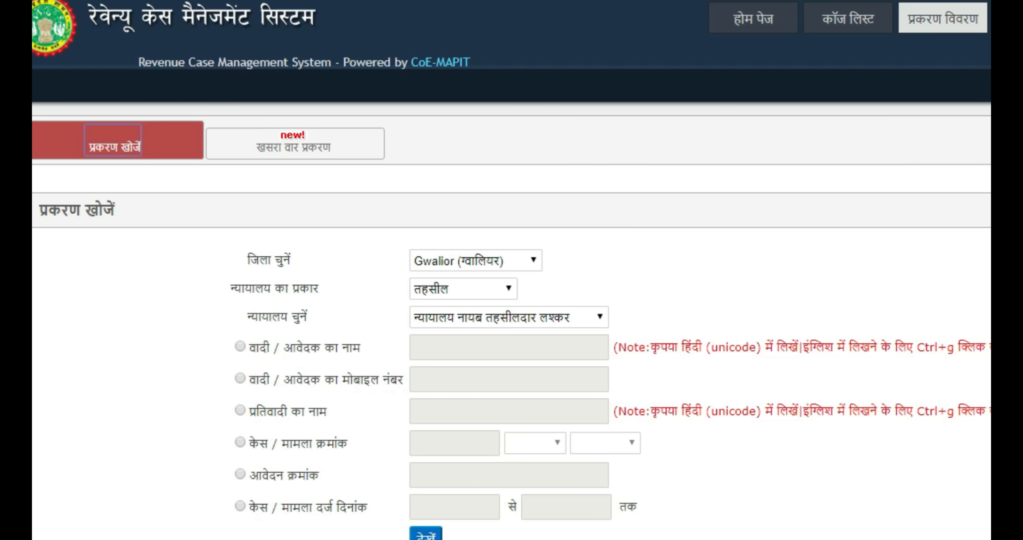
{"action": "scroll", "coordinate": [567, 310], "scroll_direction": "down", "scroll_amount": 1}
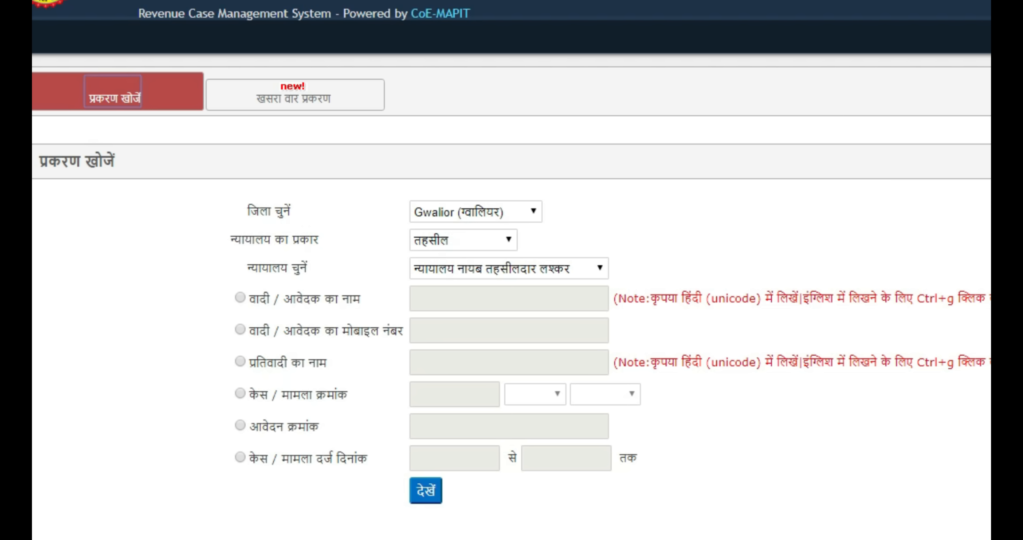
Search cases by registration date from 01/03/2019 to 19/04/2019.
{"action": "left_click", "coordinate": [321, 460]}
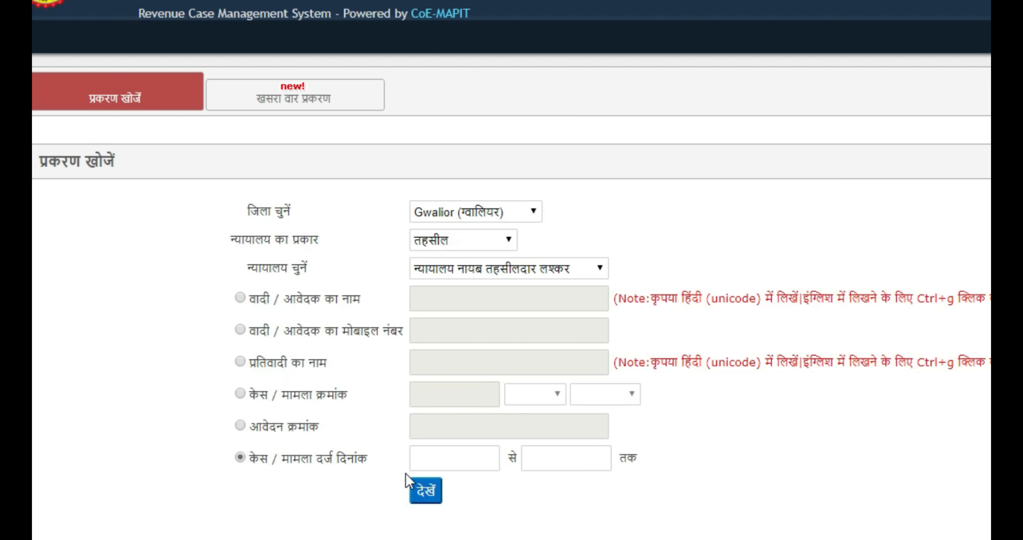
{"action": "left_click", "coordinate": [424, 460]}
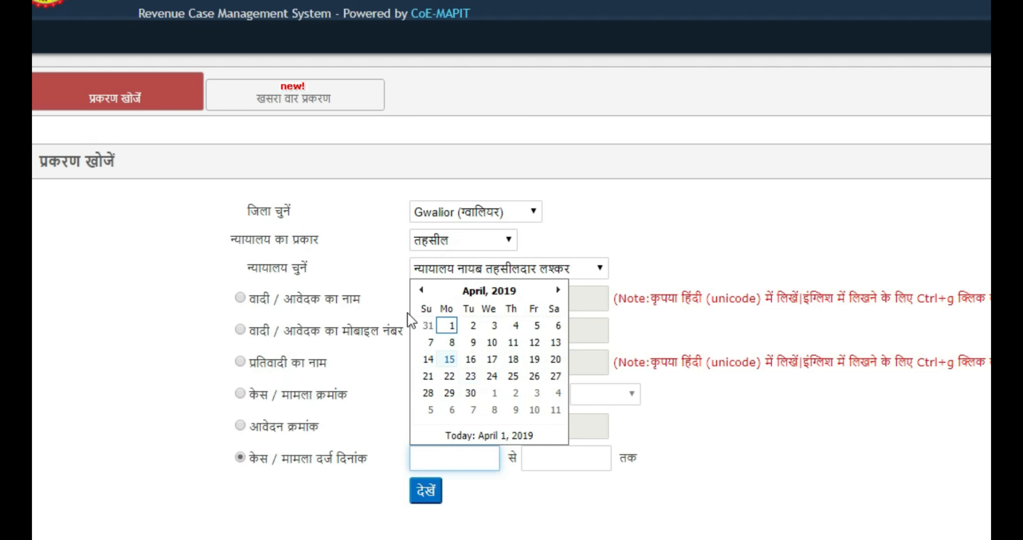
{"action": "left_click", "coordinate": [421, 290]}
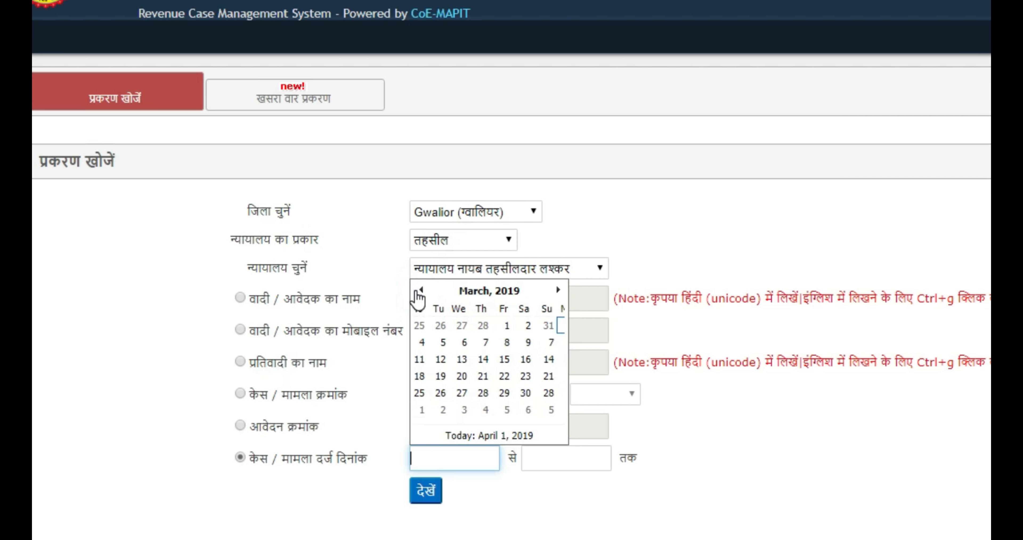
{"action": "left_click", "coordinate": [536, 326]}
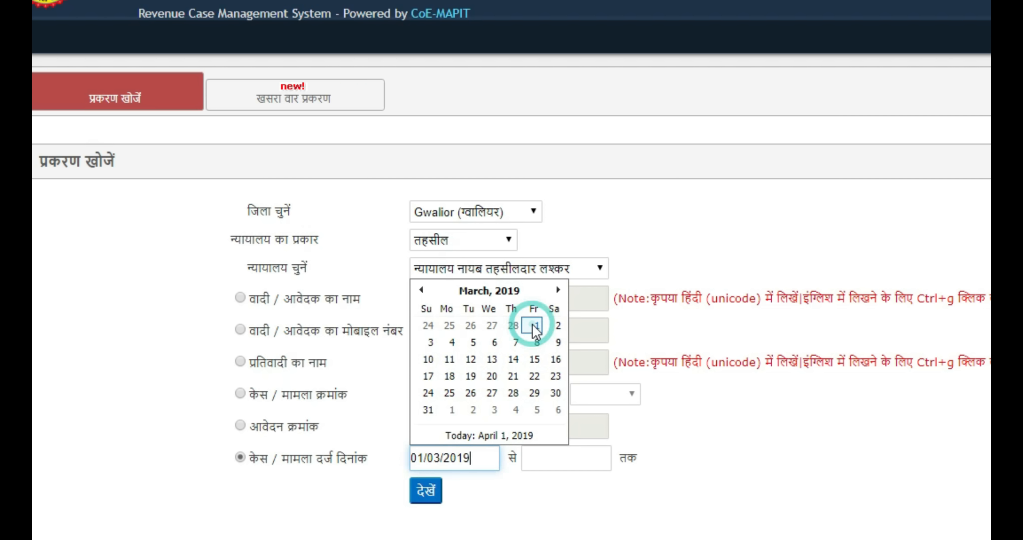
{"action": "left_click", "coordinate": [566, 459]}
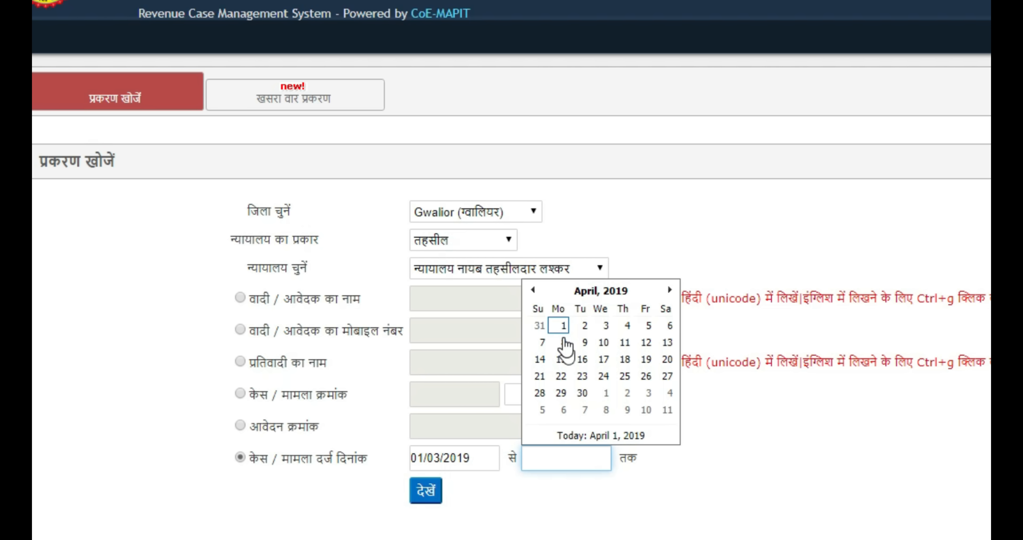
{"action": "left_click", "coordinate": [646, 359]}
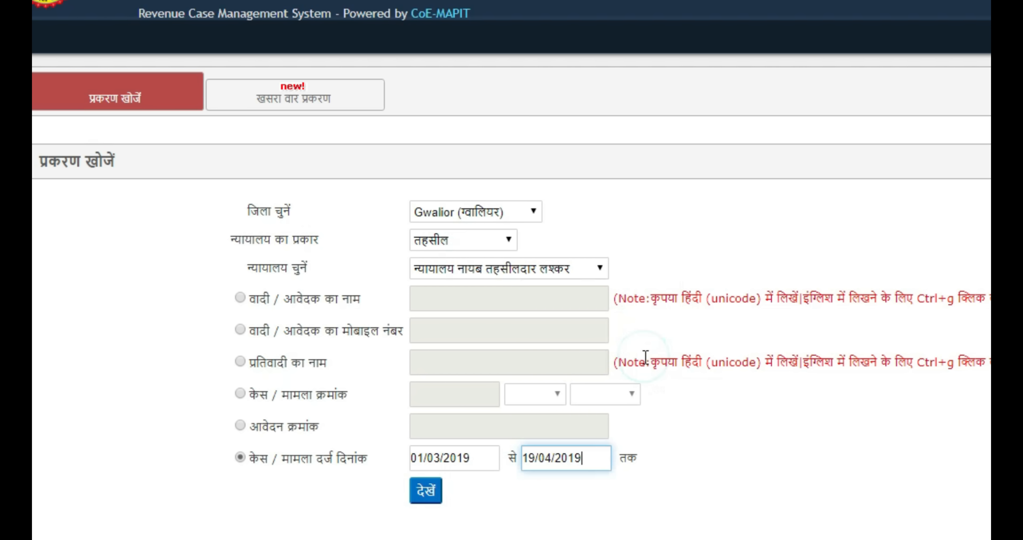
{"action": "left_click", "coordinate": [427, 491]}
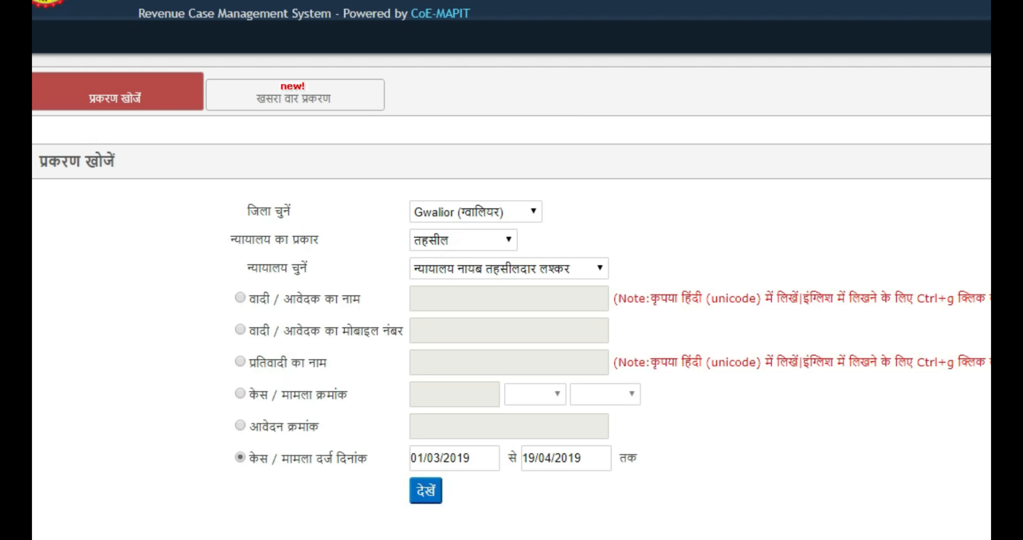
{"action": "scroll", "coordinate": [512, 270], "scroll_direction": "down", "scroll_amount": 3}
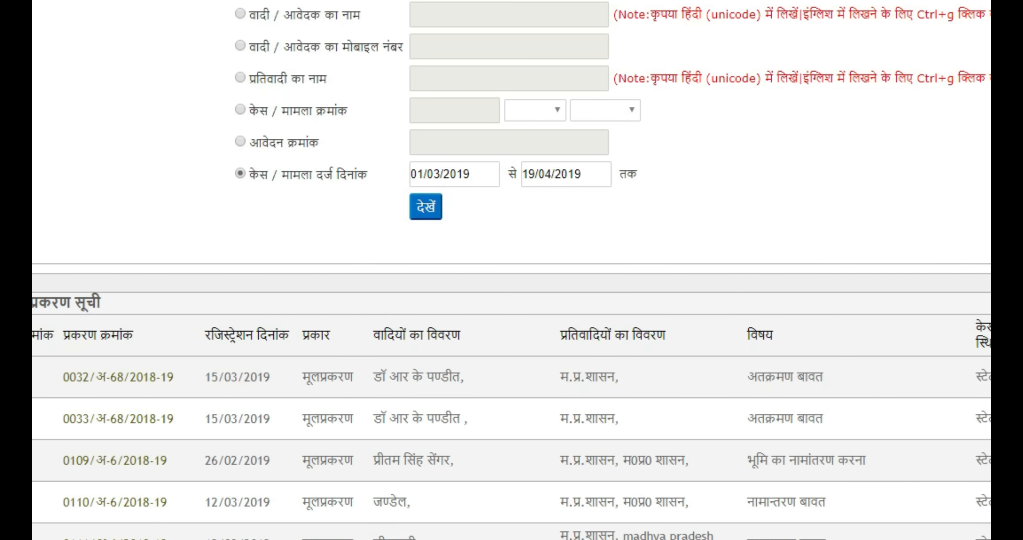
Scroll the प्रकरण सूची table down to the ब-121 certificate cases 0243 through 0252.
{"action": "scroll", "coordinate": [511, 270], "scroll_direction": "down", "scroll_amount": 3}
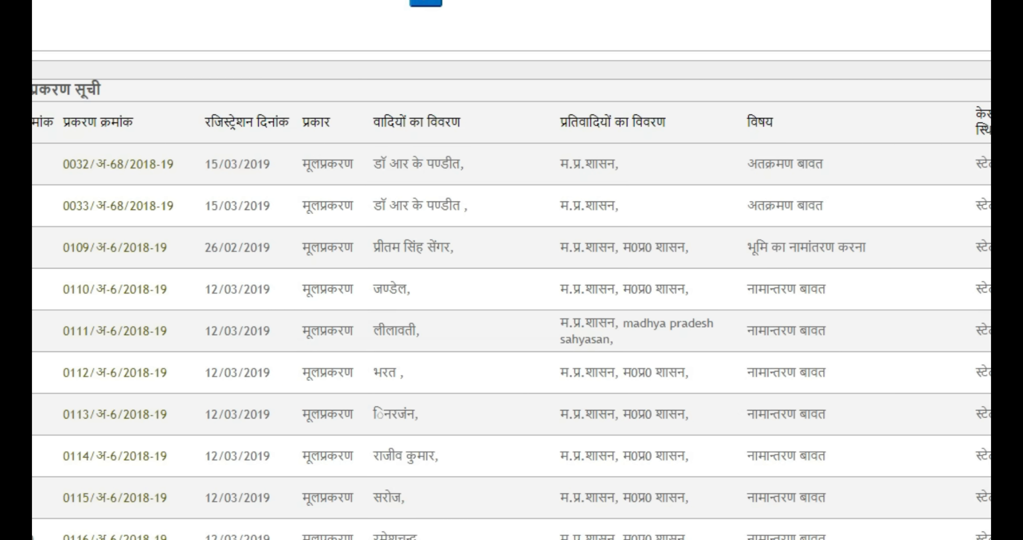
{"action": "scroll", "coordinate": [512, 270], "scroll_direction": "down", "scroll_amount": 1}
{"action": "scroll", "coordinate": [511, 269], "scroll_direction": "down", "scroll_amount": 5}
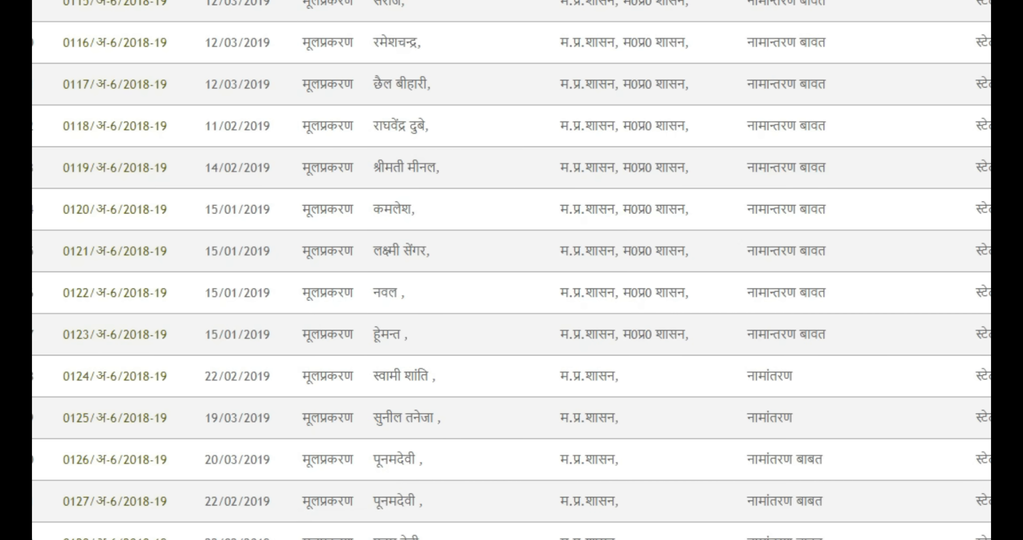
{"action": "scroll", "coordinate": [511, 270], "scroll_direction": "down", "scroll_amount": 5}
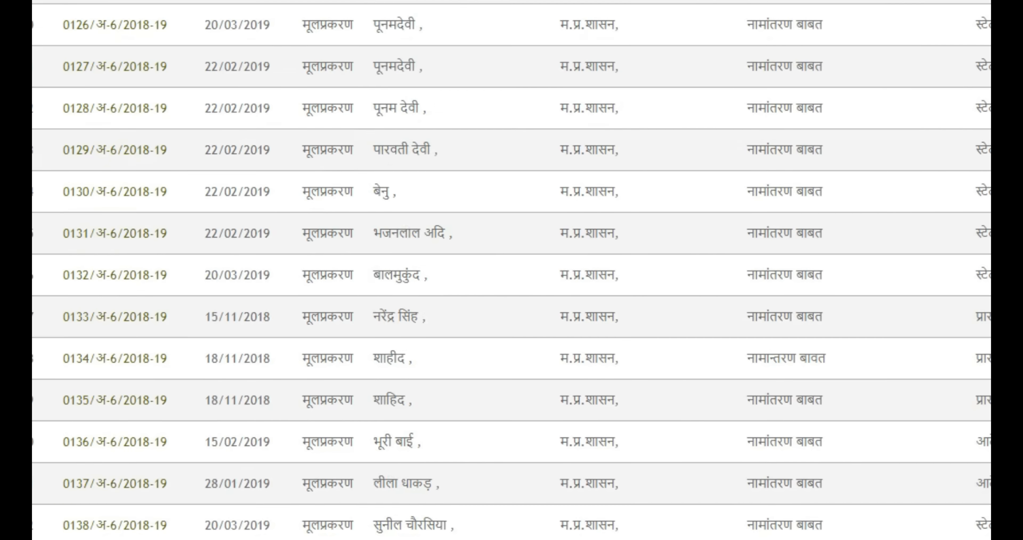
{"action": "scroll", "coordinate": [511, 270], "scroll_direction": "down", "scroll_amount": 5}
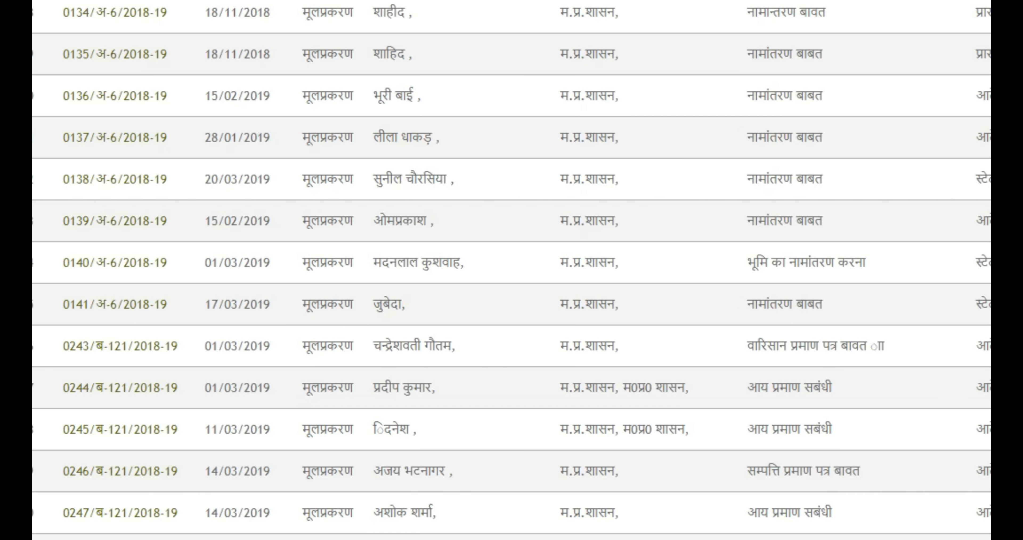
{"action": "scroll", "coordinate": [511, 269], "scroll_direction": "down", "scroll_amount": 3}
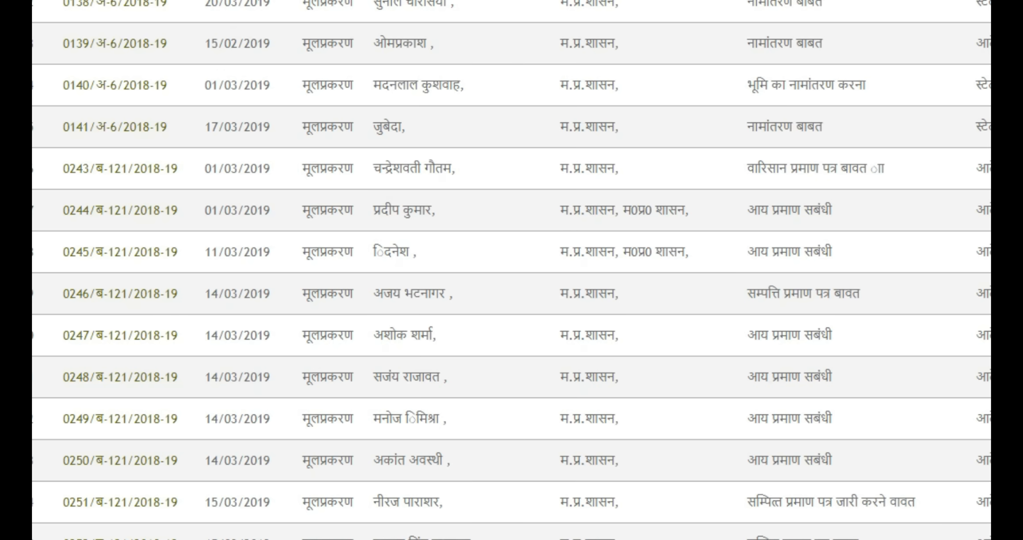
{"action": "scroll", "coordinate": [511, 269], "scroll_direction": "down", "scroll_amount": 1}
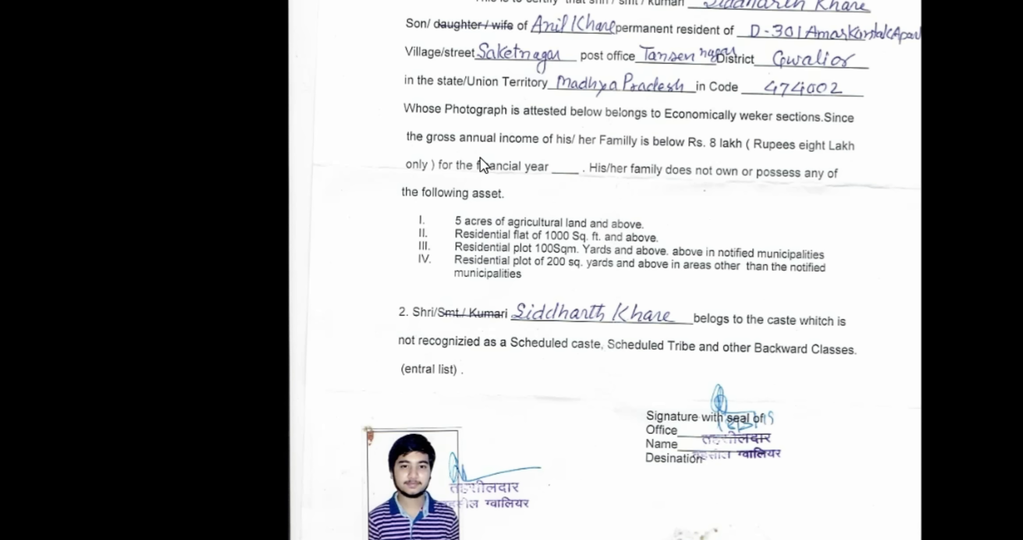
{"action": "left_click_drag", "start_coordinate": [456, 61], "coordinate": [468, 216]}
{"action": "scroll", "coordinate": [468, 216], "scroll_direction": "up", "scroll_amount": 1}
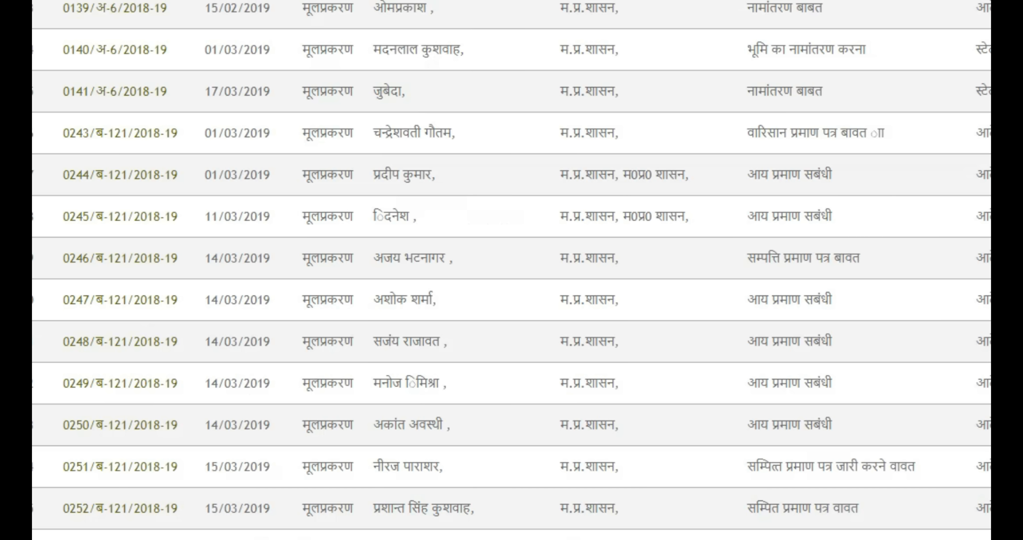
{"action": "key", "text": "ctrl+f"}
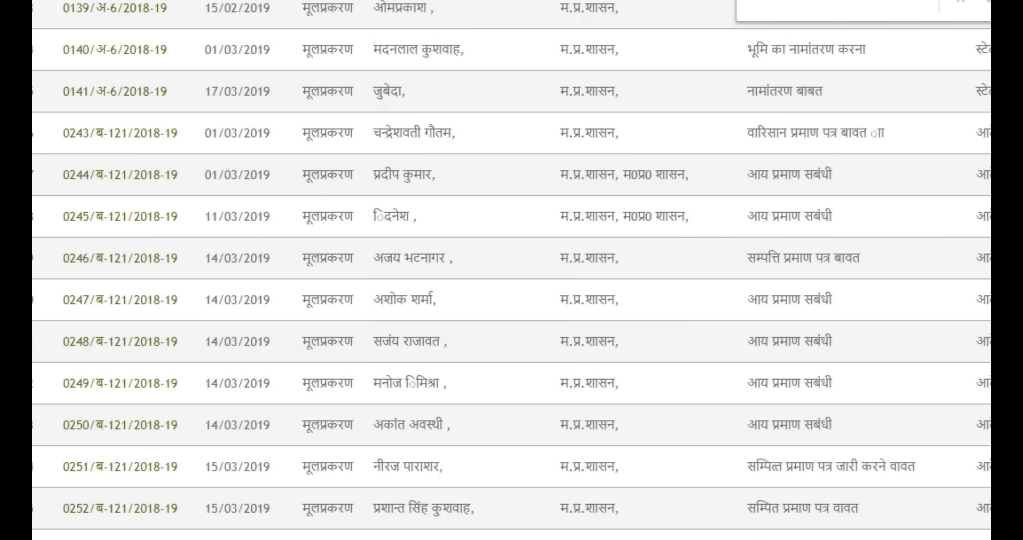
{"action": "type", "text": "269"}
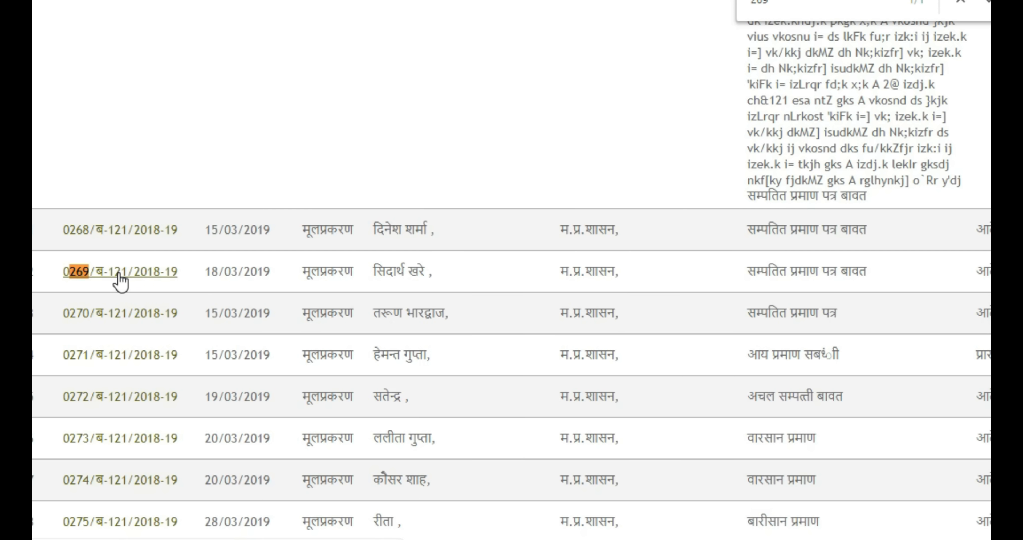
{"action": "left_click", "coordinate": [388, 275]}
{"action": "triple_click", "coordinate": [388, 274]}
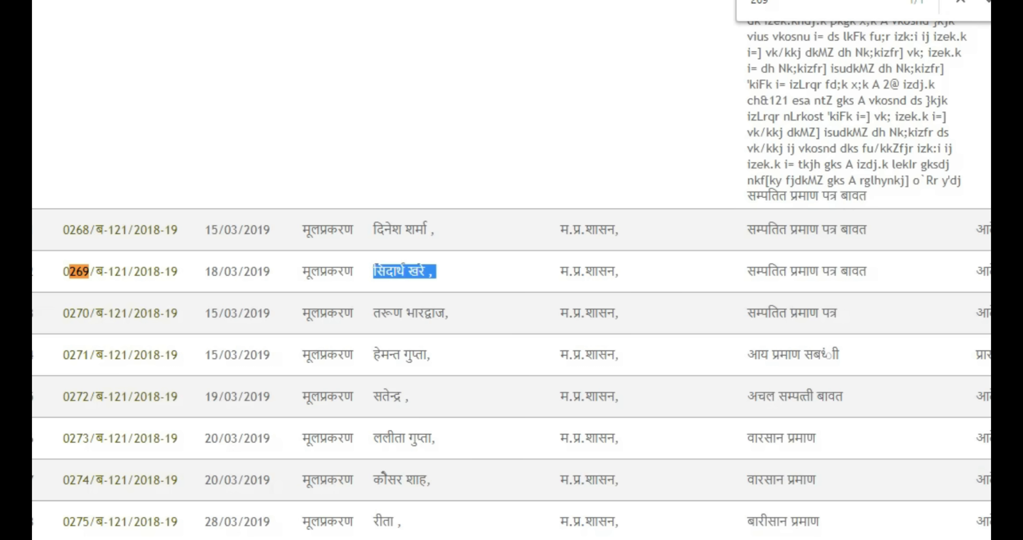
{"action": "left_click", "coordinate": [110, 277]}
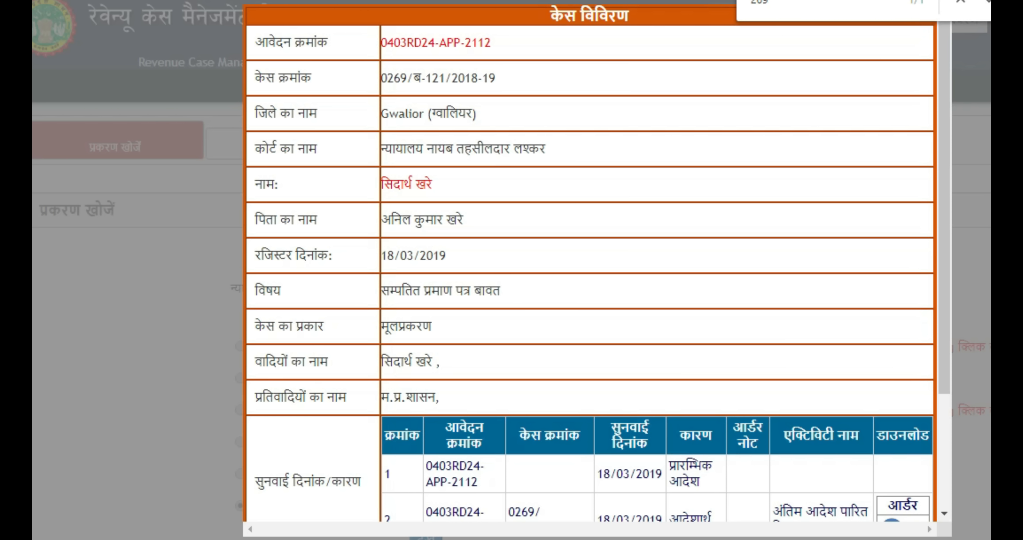
Close the find bar and select the applicant's name, father's name and case number in the popup.
{"action": "key", "text": "Escape"}
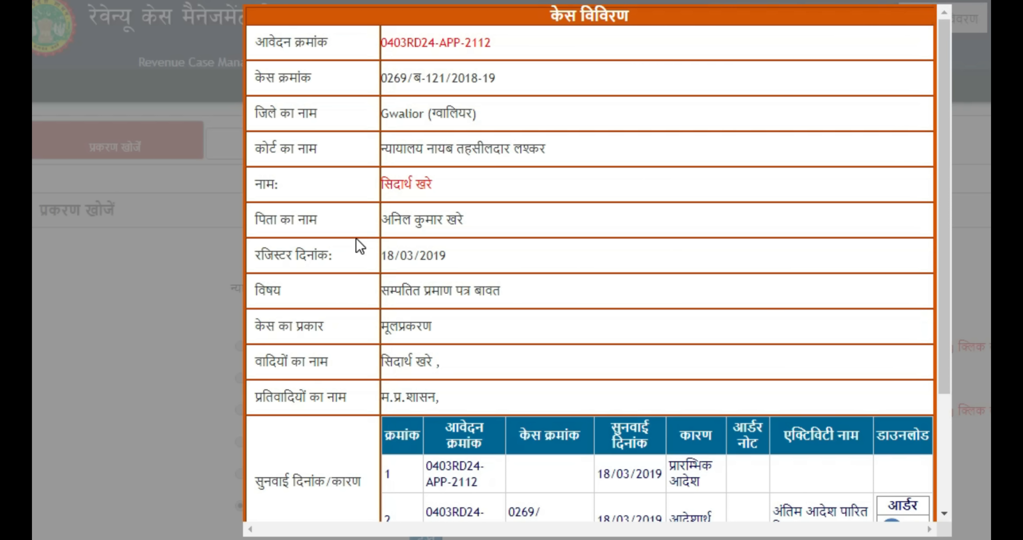
{"action": "double_click", "coordinate": [393, 187]}
{"action": "triple_click", "coordinate": [390, 220]}
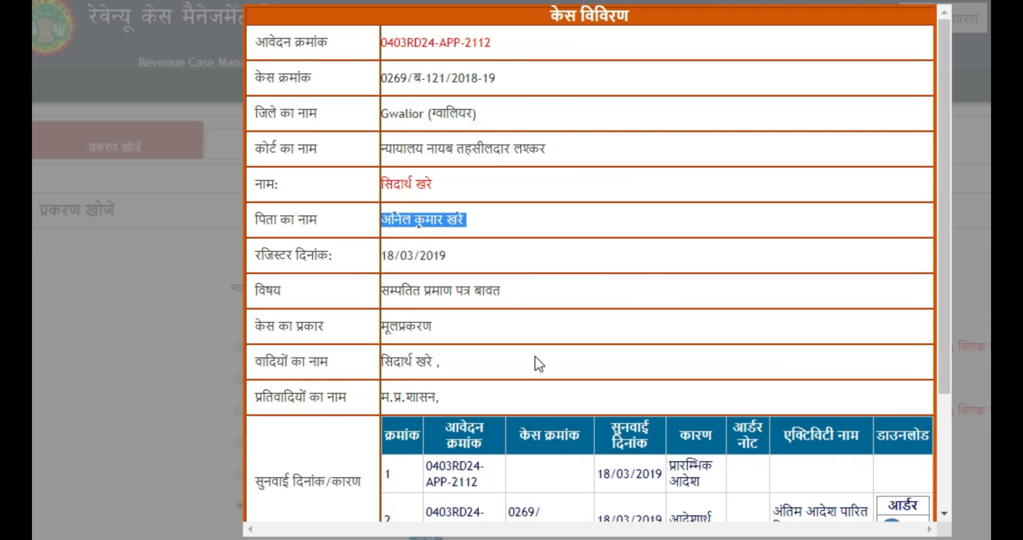
{"action": "double_click", "coordinate": [294, 81]}
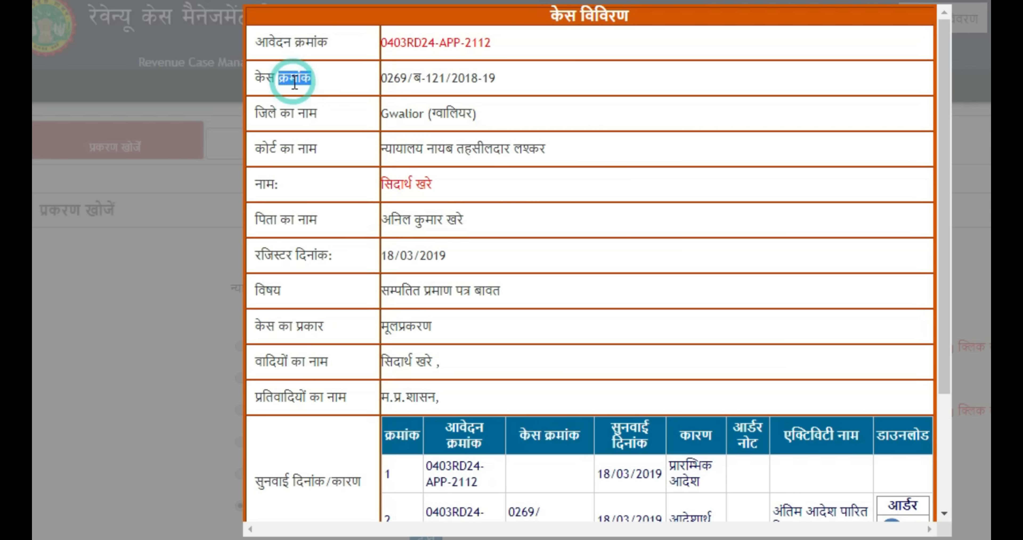
{"action": "double_click", "coordinate": [421, 79]}
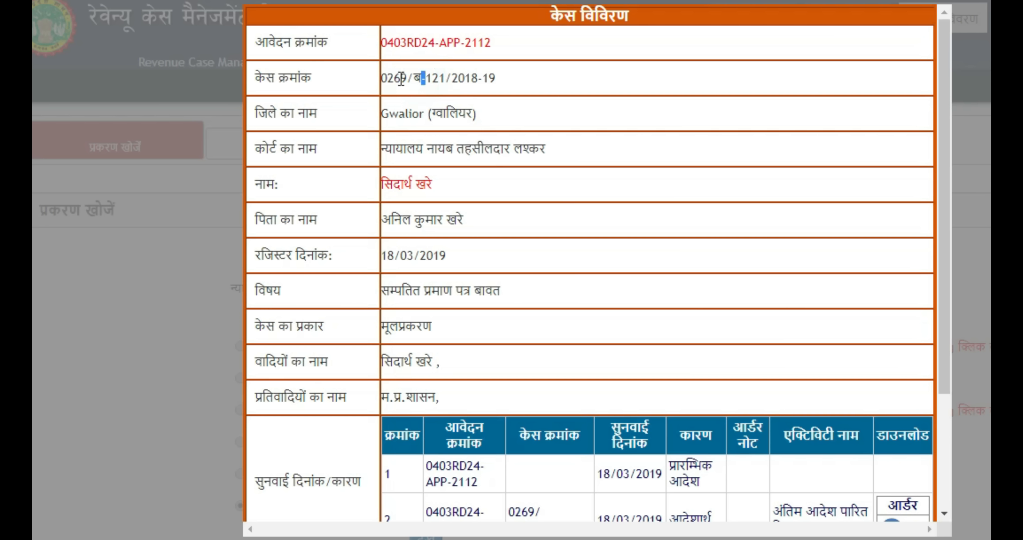